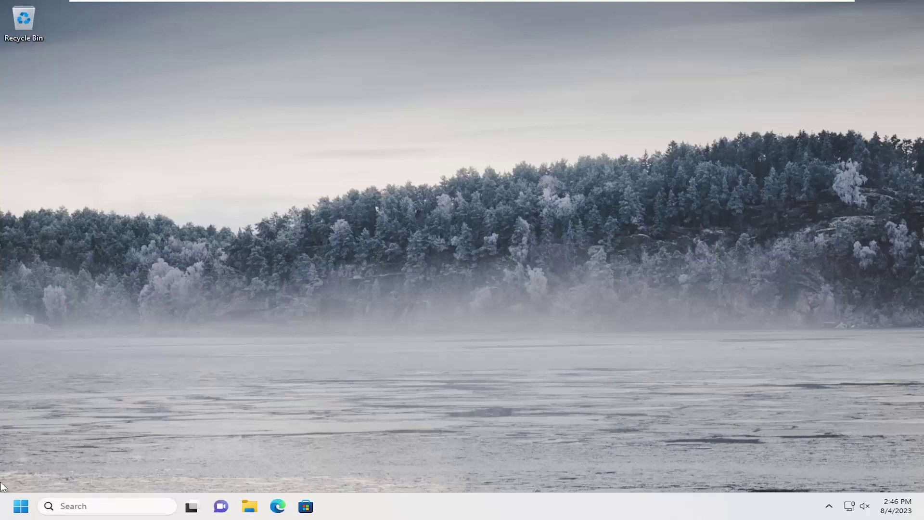
- Search Start for regedit and run Registry Editor as administrator, approving the UAC prompt
click(16, 514)
text(regedit)
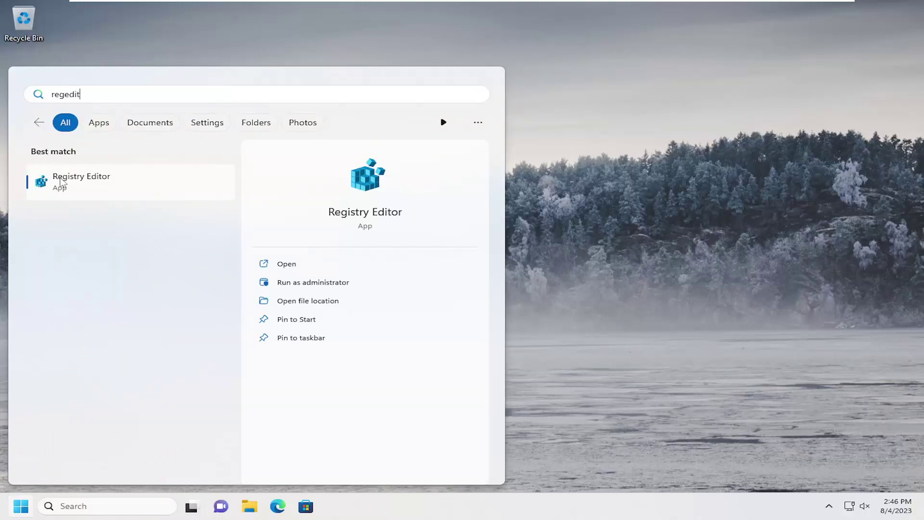
right_click(85, 183)
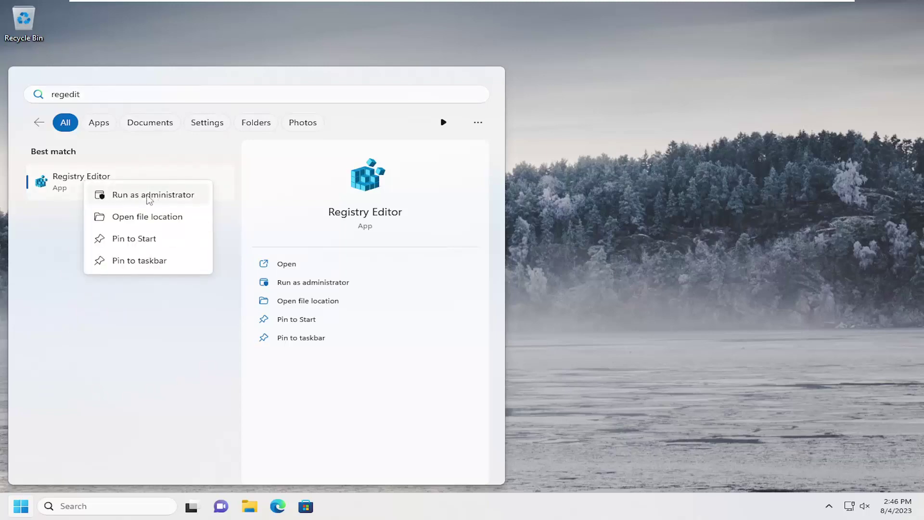
click(147, 196)
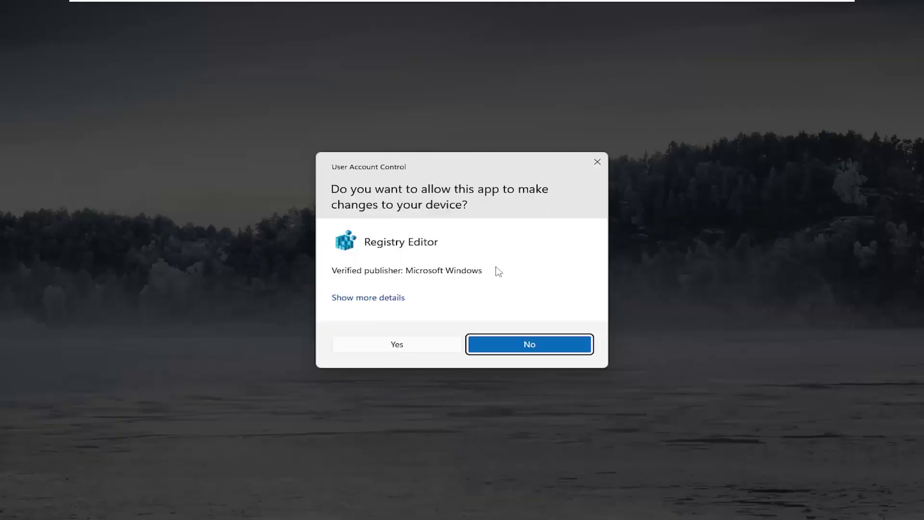
click(417, 348)
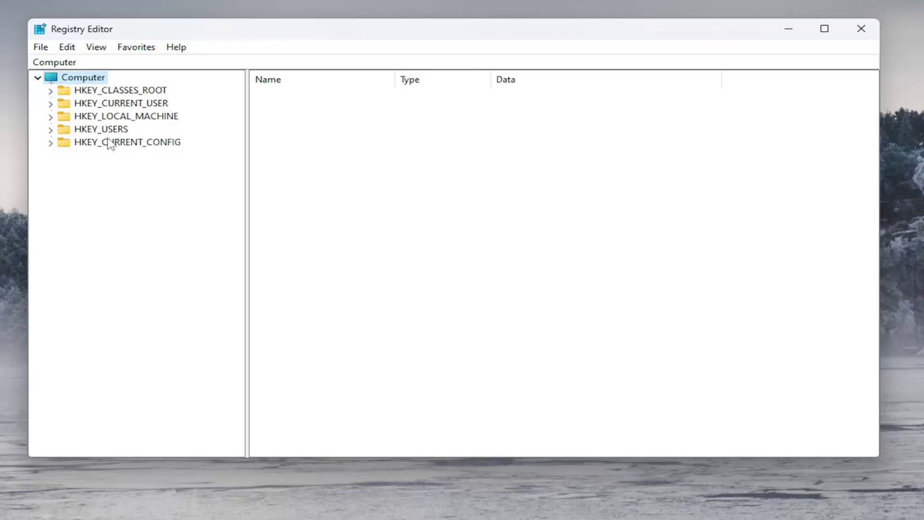
click(42, 47)
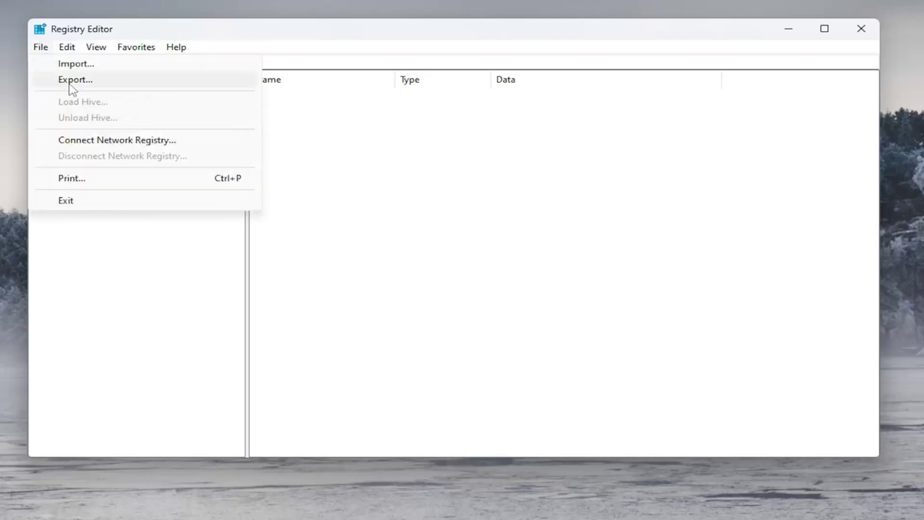
click(70, 82)
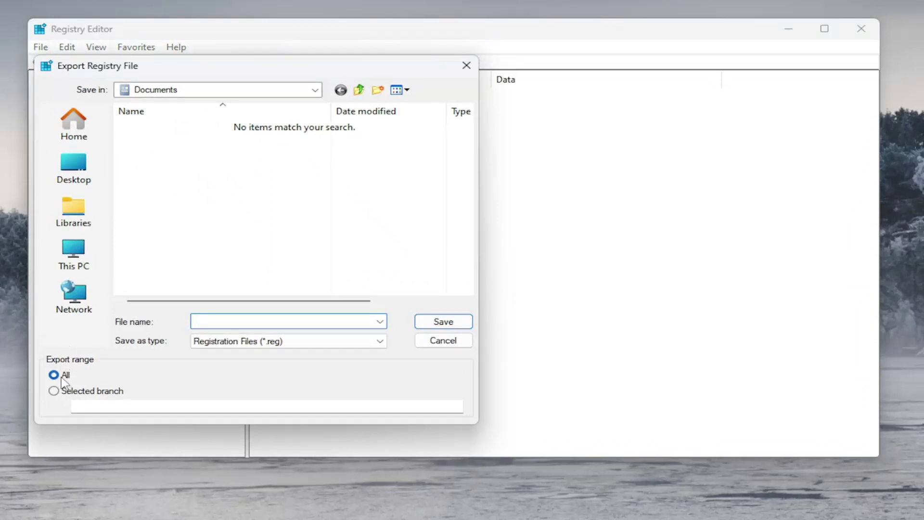
click(467, 65)
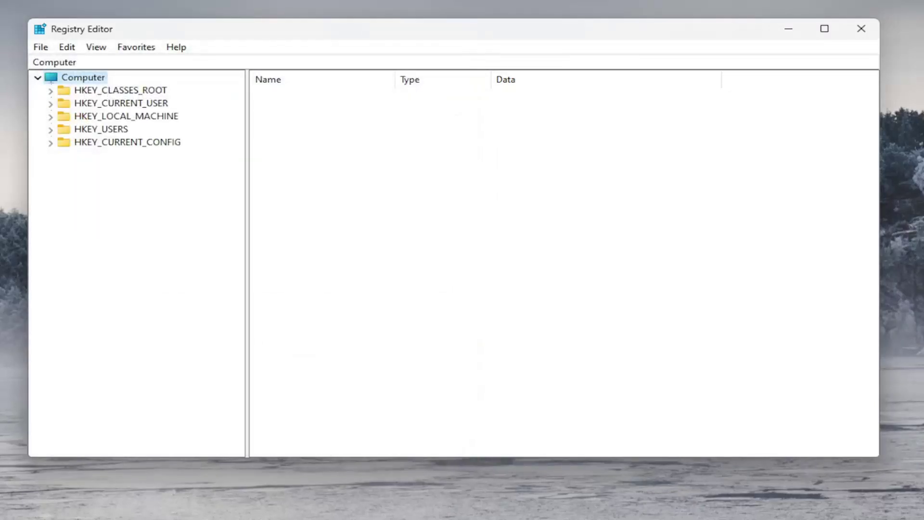
click(41, 48)
click(67, 65)
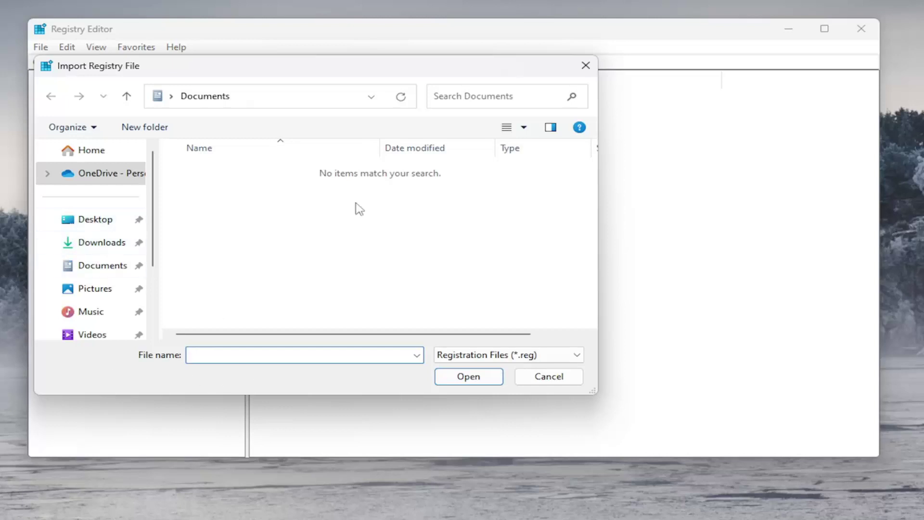
click(547, 377)
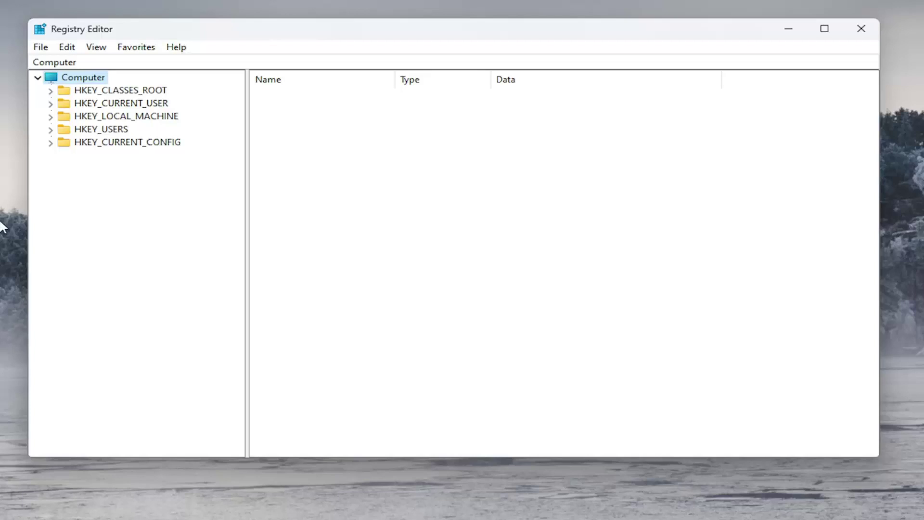
- Navigate the tree to HKEY_LOCAL_MACHINE\SYSTEM\CurrentControlSet\Services\CSC and select it
double_click(103, 119)
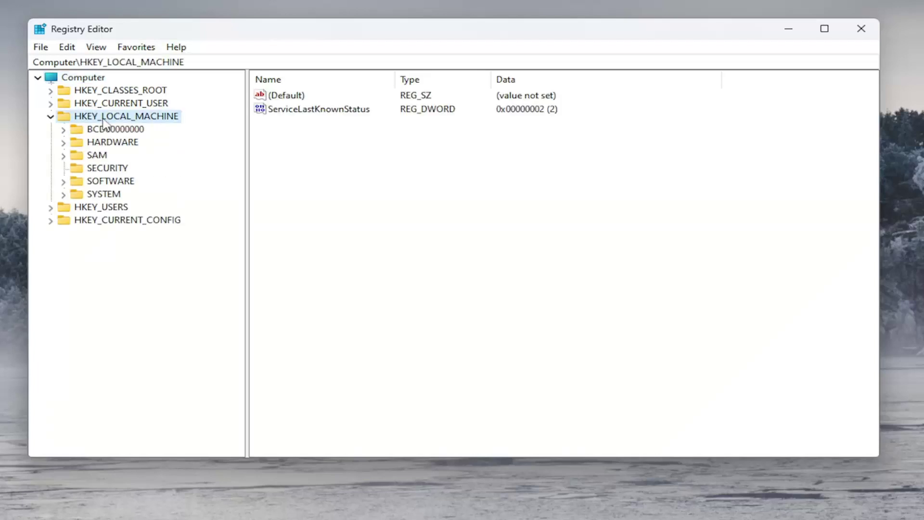
double_click(106, 196)
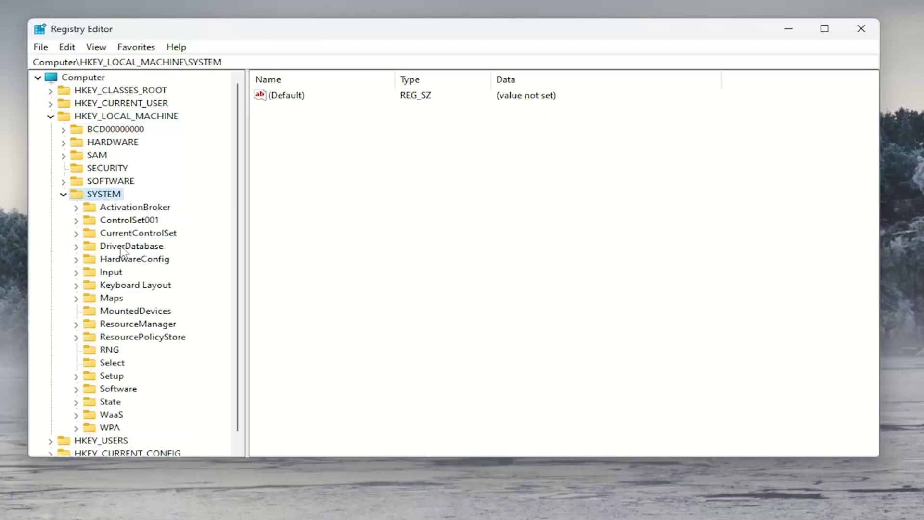
double_click(127, 234)
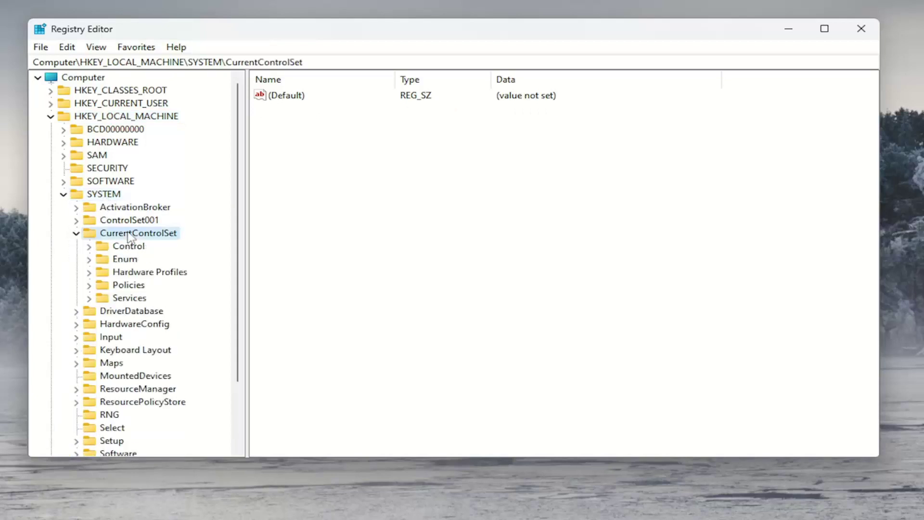
double_click(122, 299)
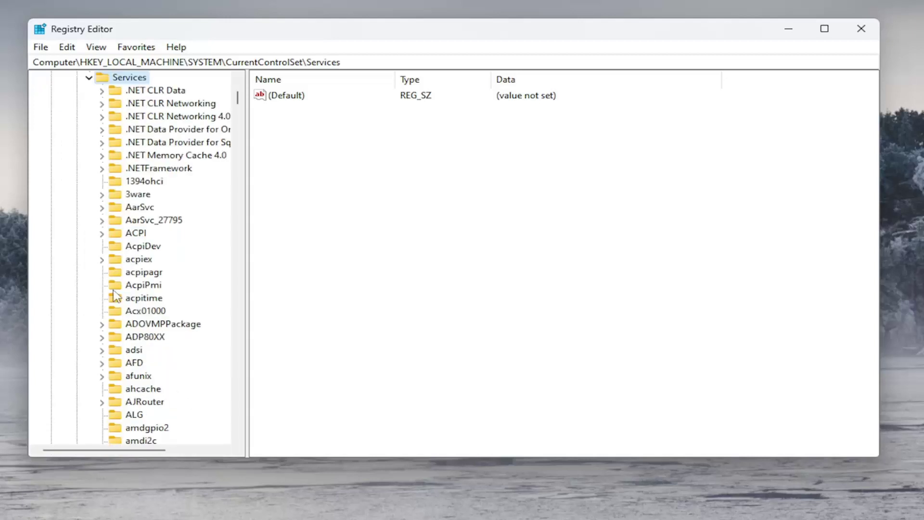
scroll(148, 286, down, 11)
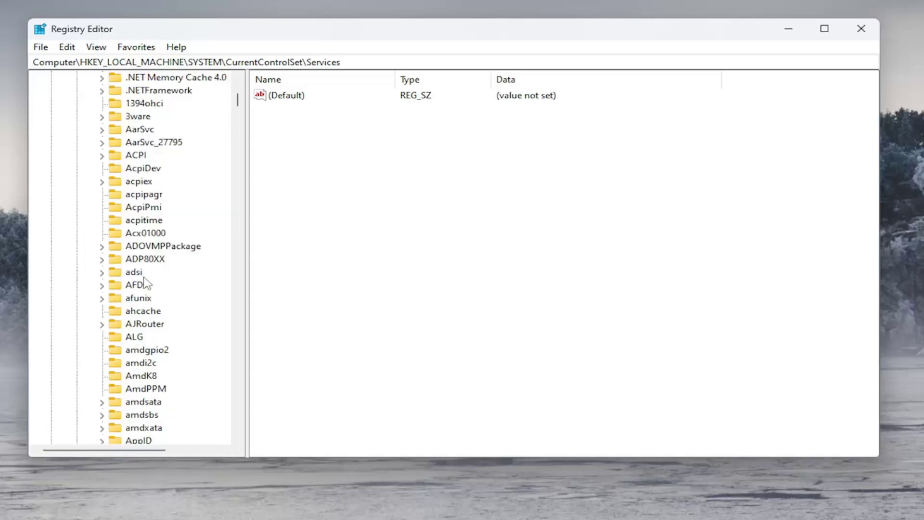
scroll(149, 285, down, 19)
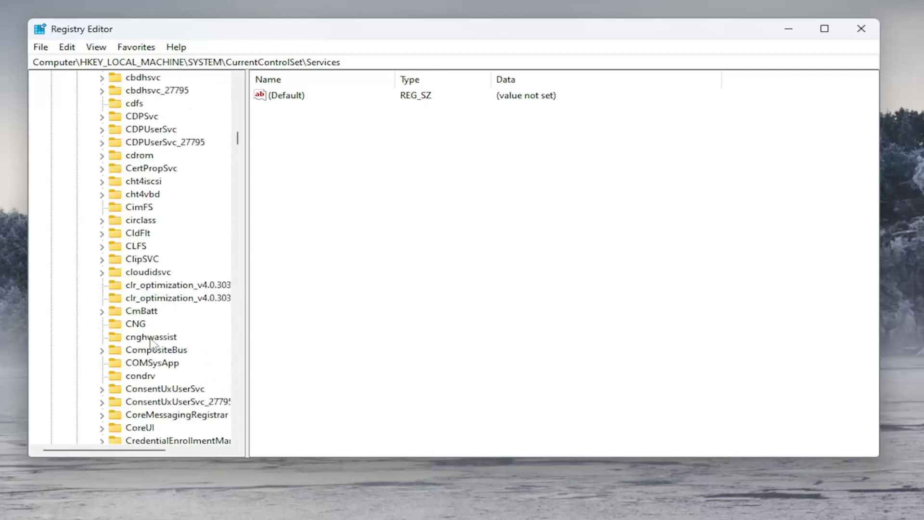
scroll(143, 307, down, 5)
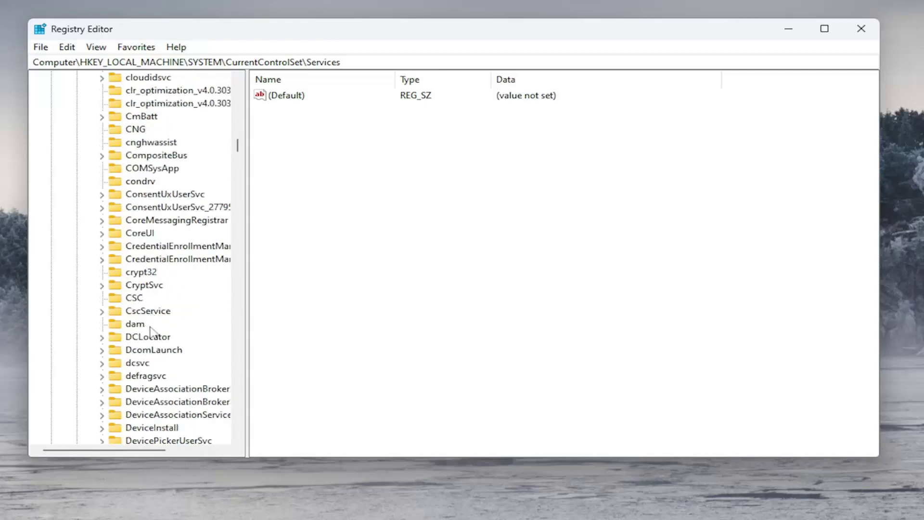
click(138, 299)
scroll(137, 299, down, 1)
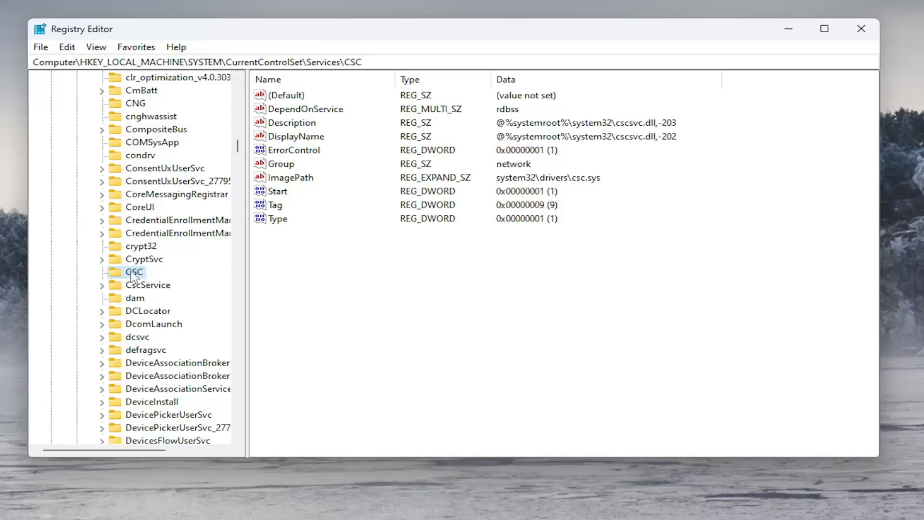
- Create a new key named 'Parameters' under CSC, fixing a typo in the name
right_click(131, 274)
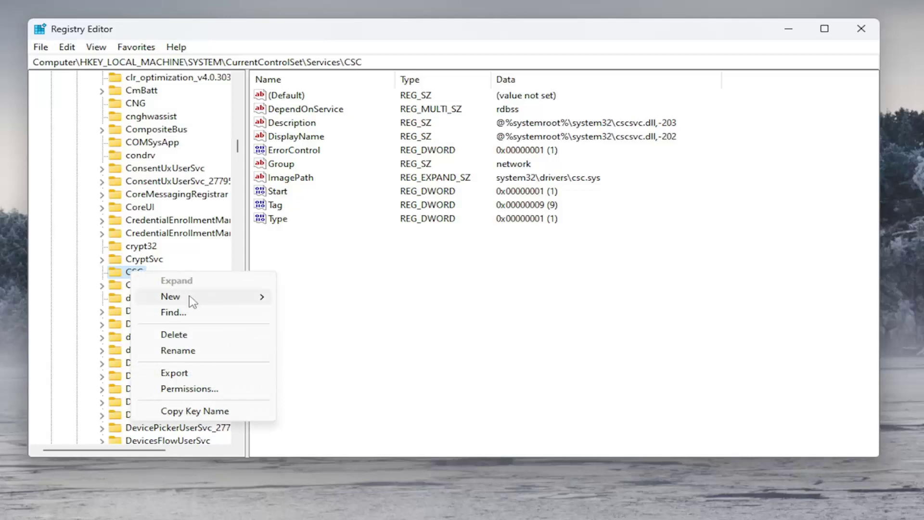
mouse_move(193, 298)
click(330, 302)
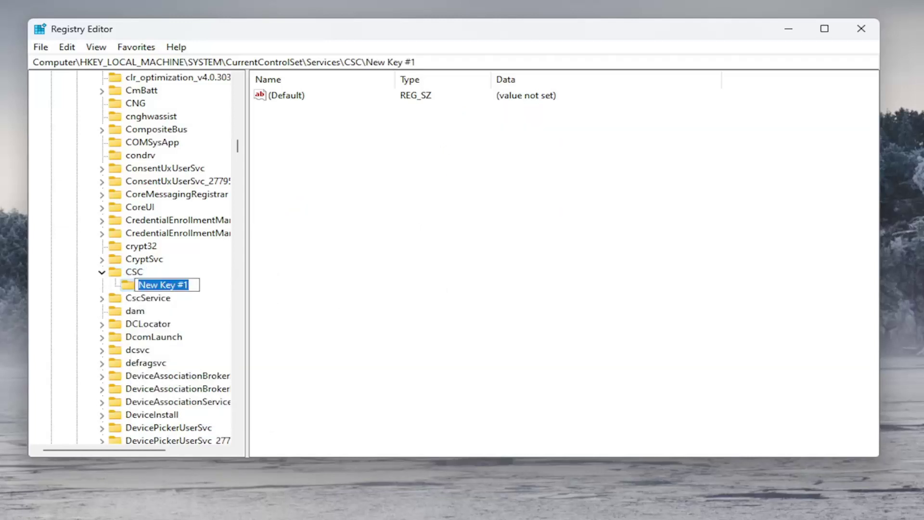
text(Paramt)
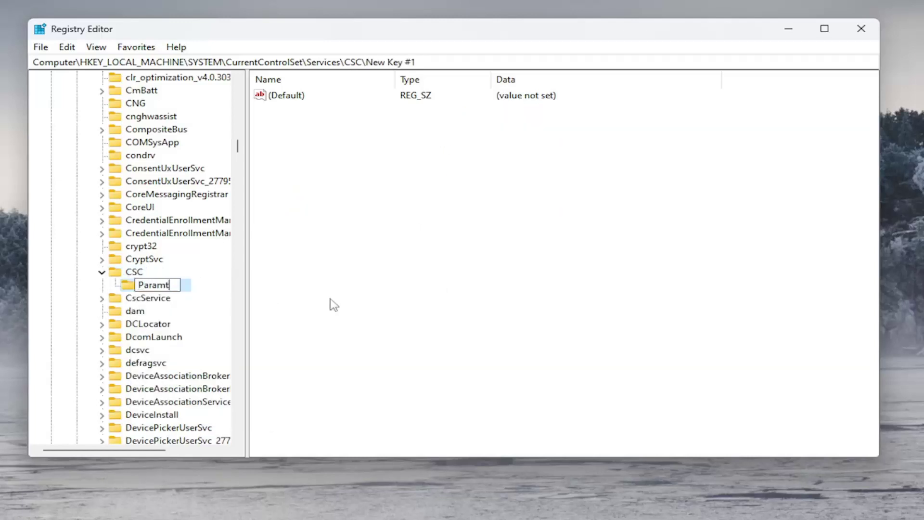
key(BackSpace)
text(eters)
key(Return)
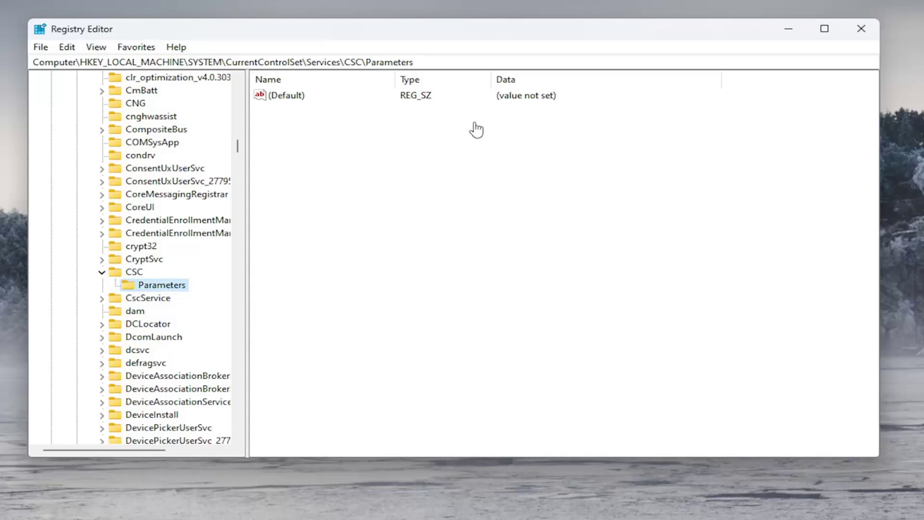
- Add a DWORD (32-bit) value named 'FormatDatabase' in the Parameters key
right_click(378, 147)
mouse_move(443, 160)
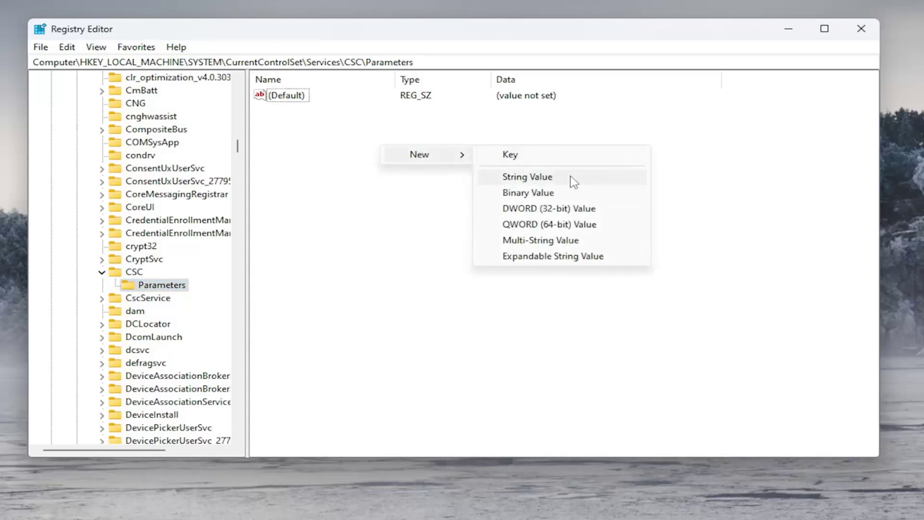
click(561, 211)
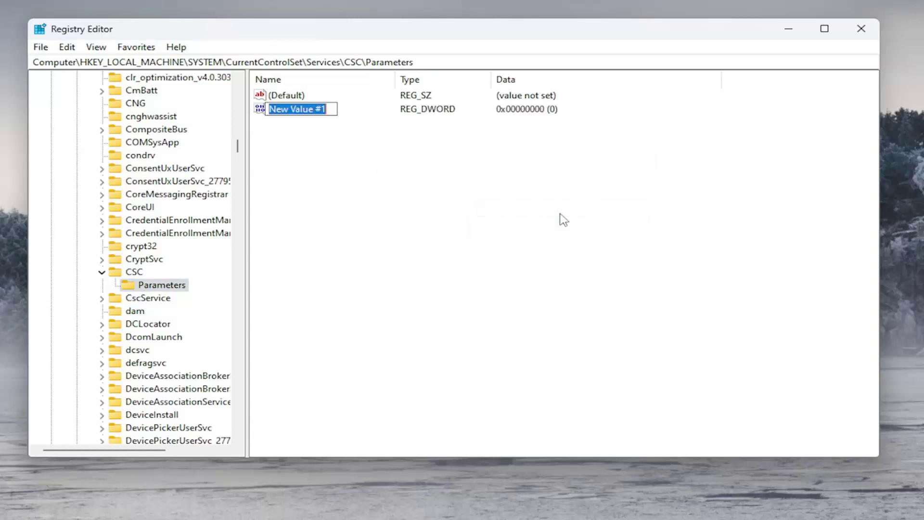
text(Format)
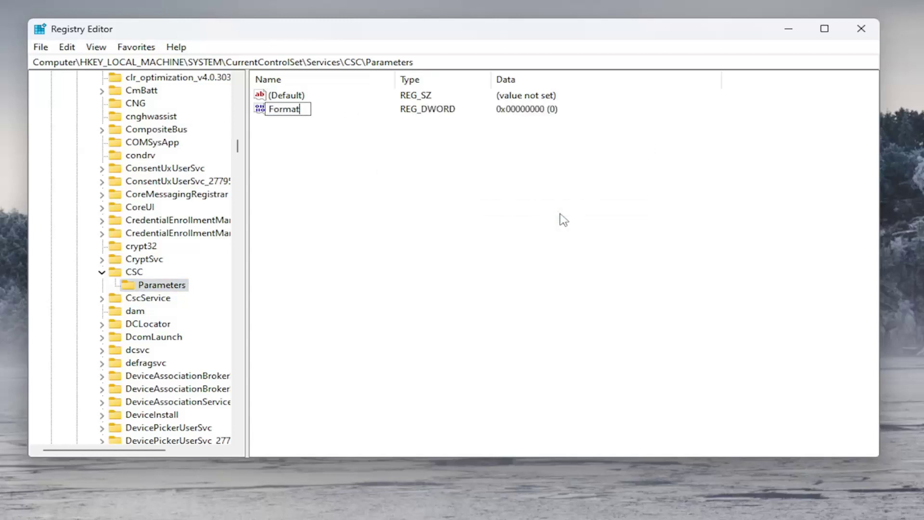
text(Database)
key(Return)
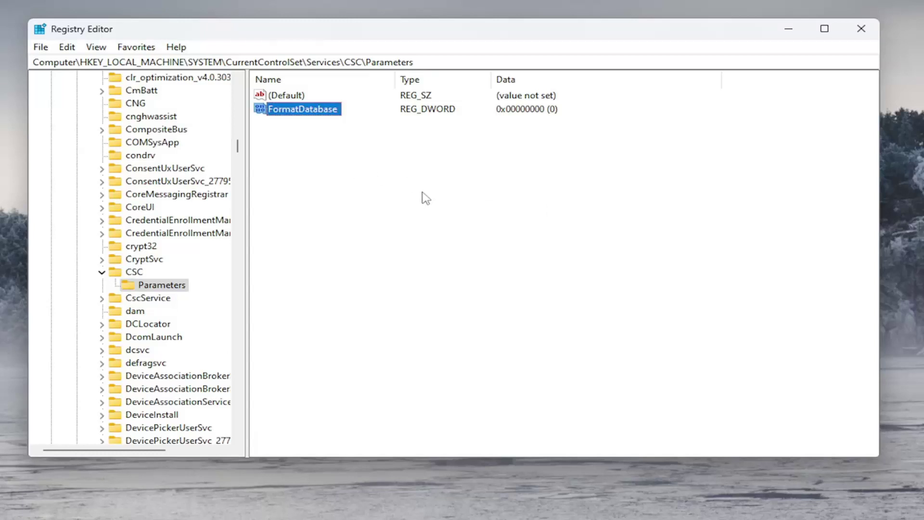
click(360, 163)
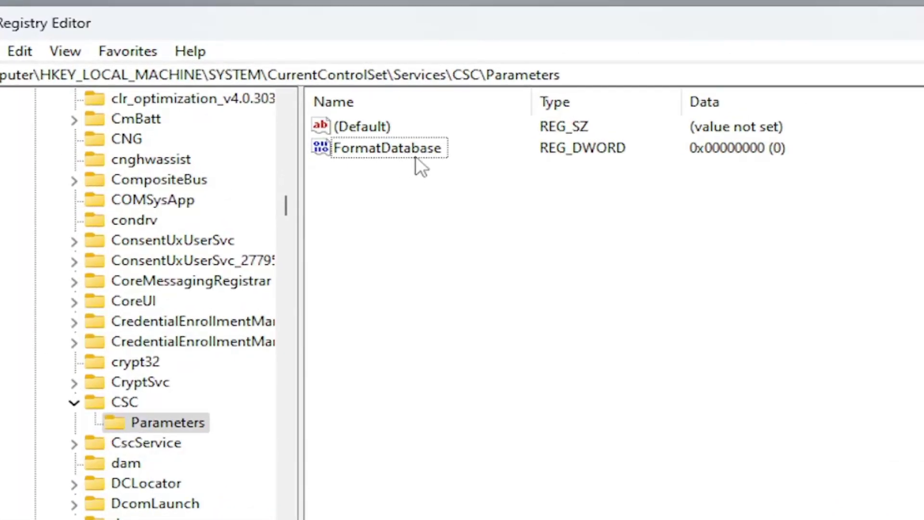
- Set the FormatDatabase value data to 1
double_click(398, 153)
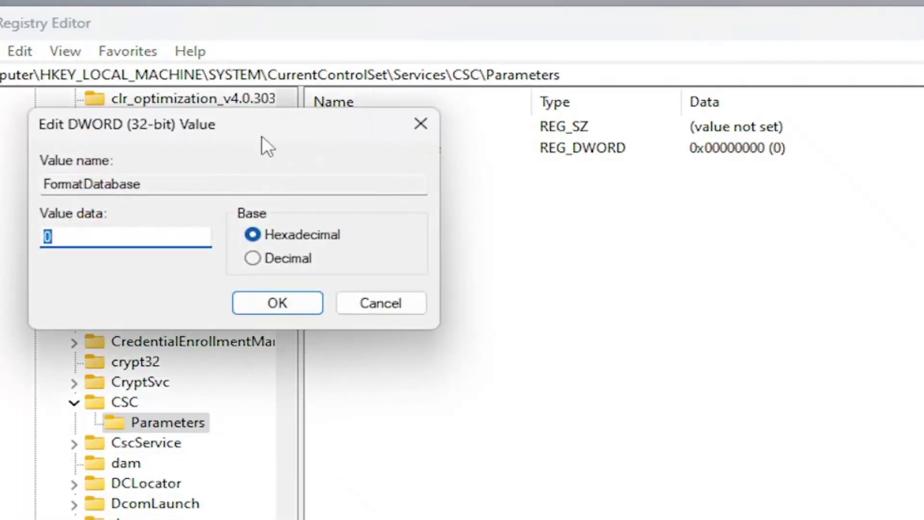
drag(262, 136, 553, 188)
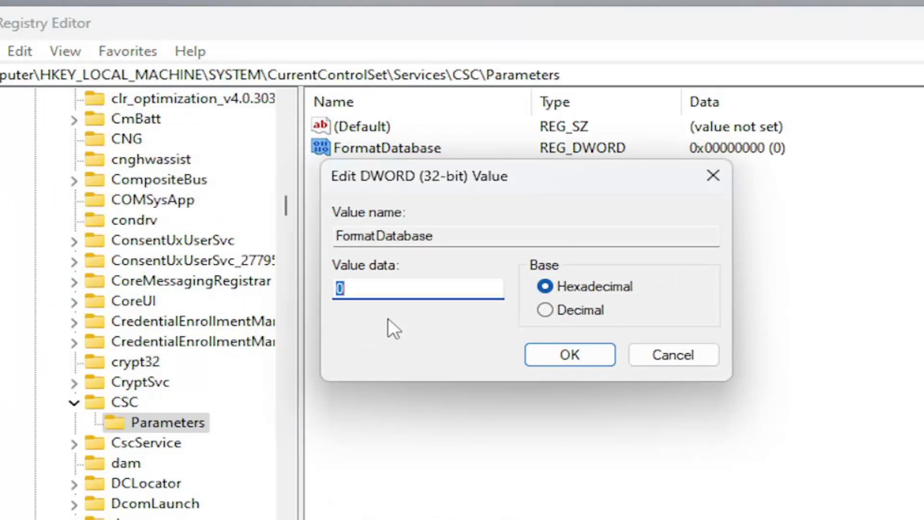
text(1)
click(571, 354)
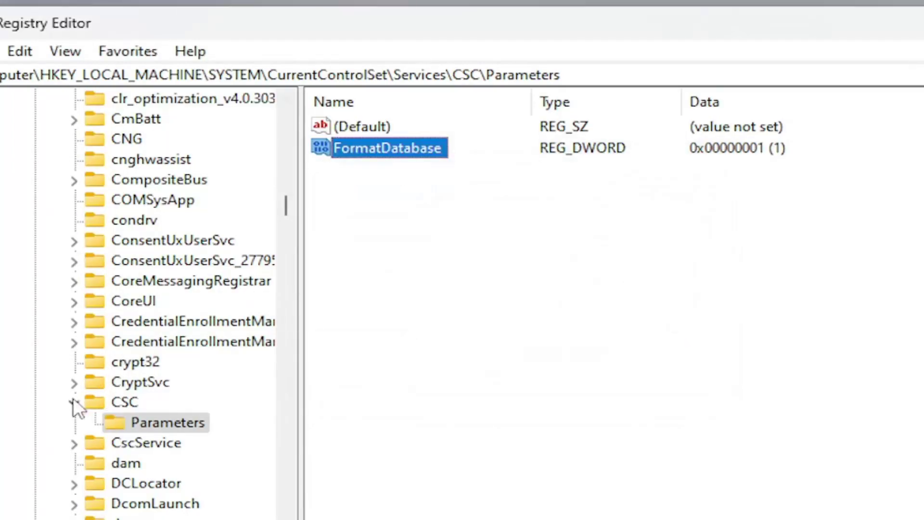
- Collapse the CSC, Services, CurrentControlSet, SYSTEM and HKEY_LOCAL_MACHINE keys, then close Registry Editor
click(74, 402)
drag(287, 192, 286, 109)
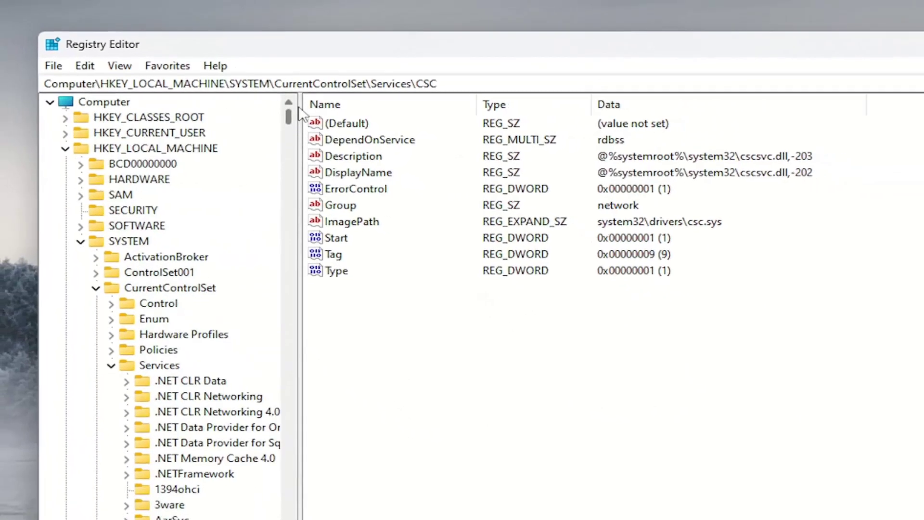
click(128, 407)
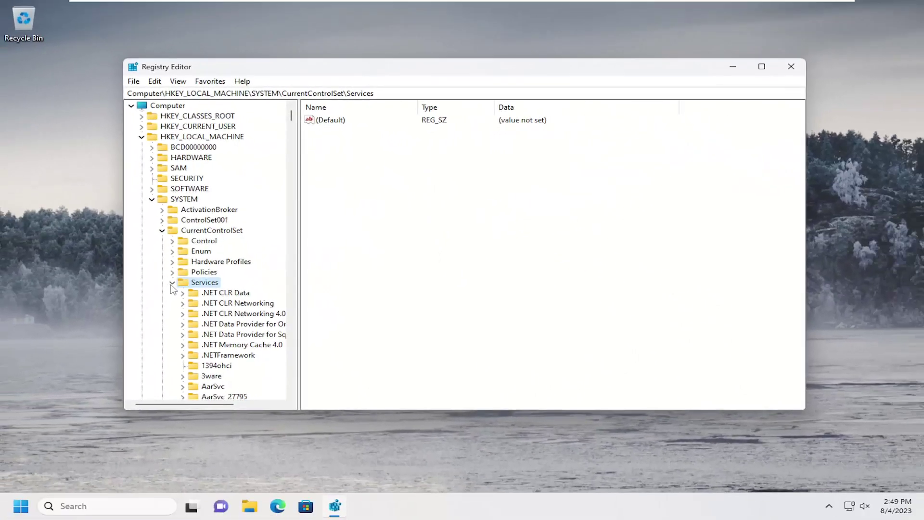
click(172, 282)
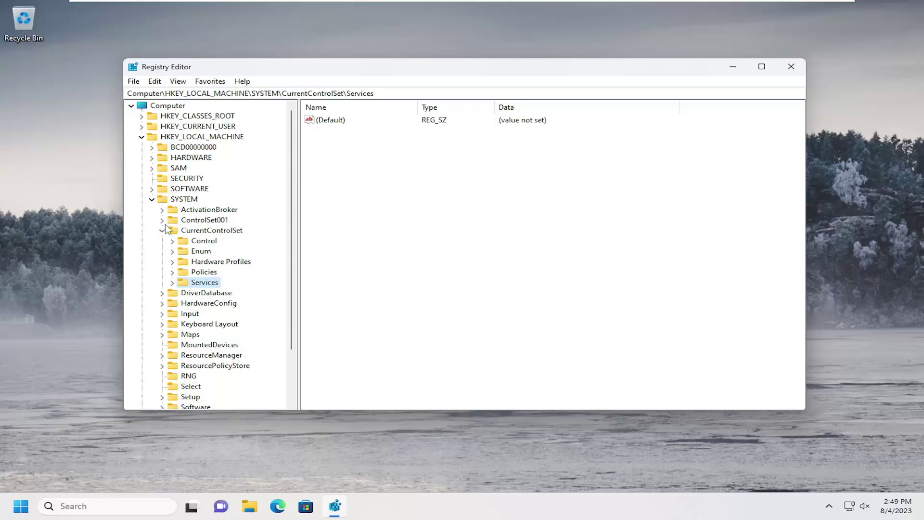
click(162, 231)
click(151, 199)
click(141, 137)
click(167, 106)
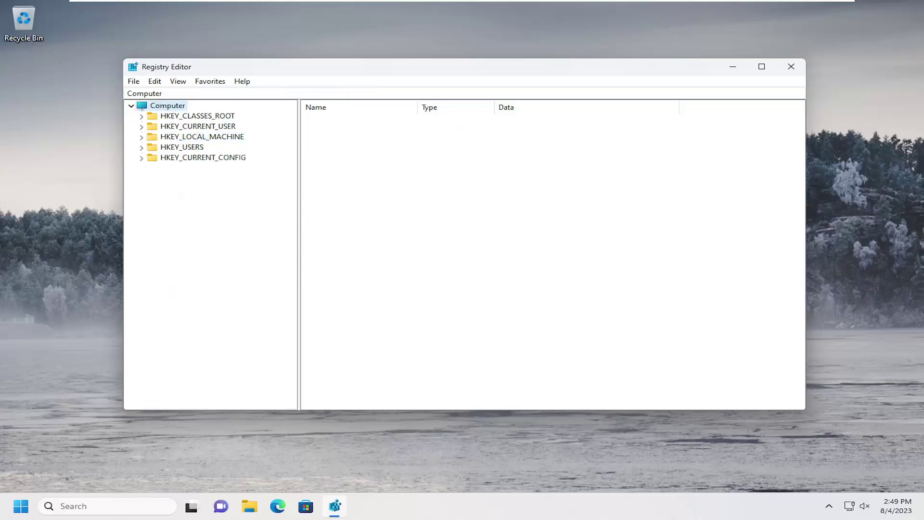
click(791, 67)
- Bring up the Start button's context menu with the shut down and restart options
right_click(19, 511)
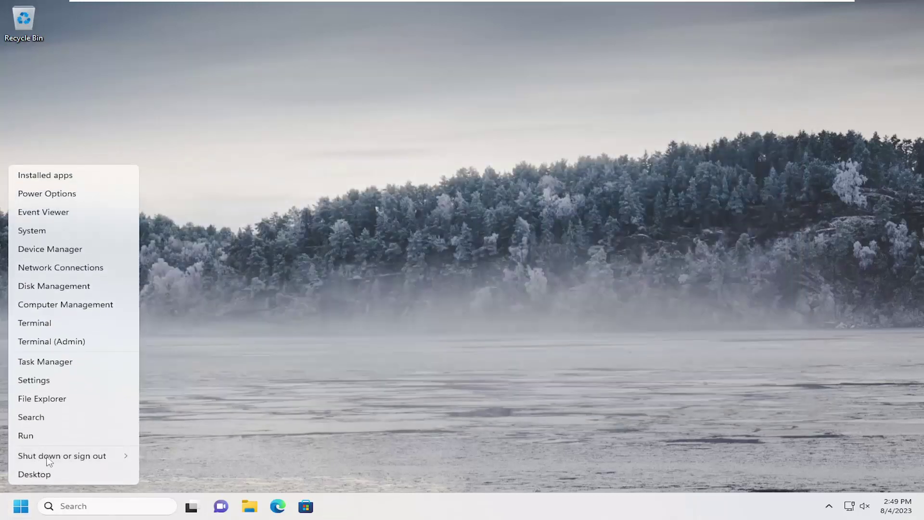